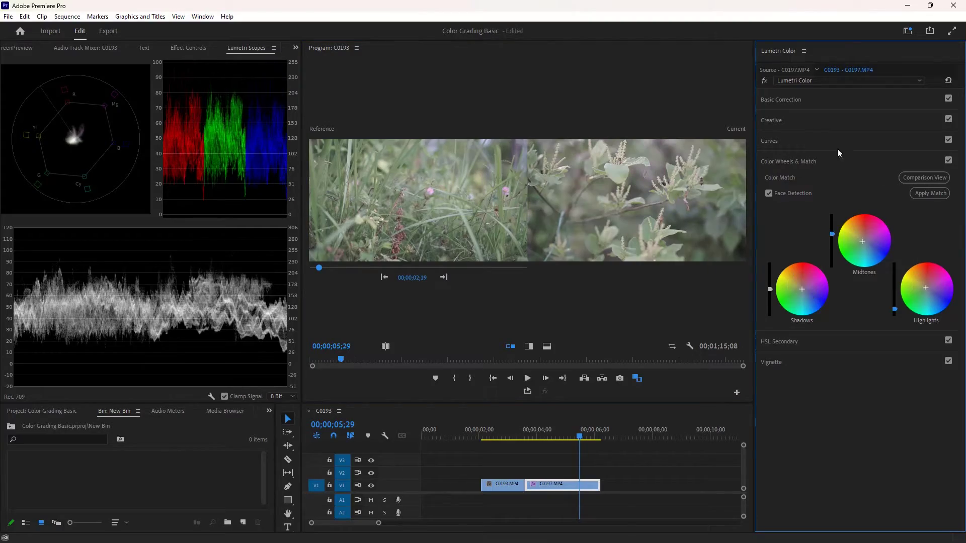
- Bypass and re-enable C0197.MP4's Lumetri Color grade, then turn off comparison view
click(765, 80)
click(765, 80)
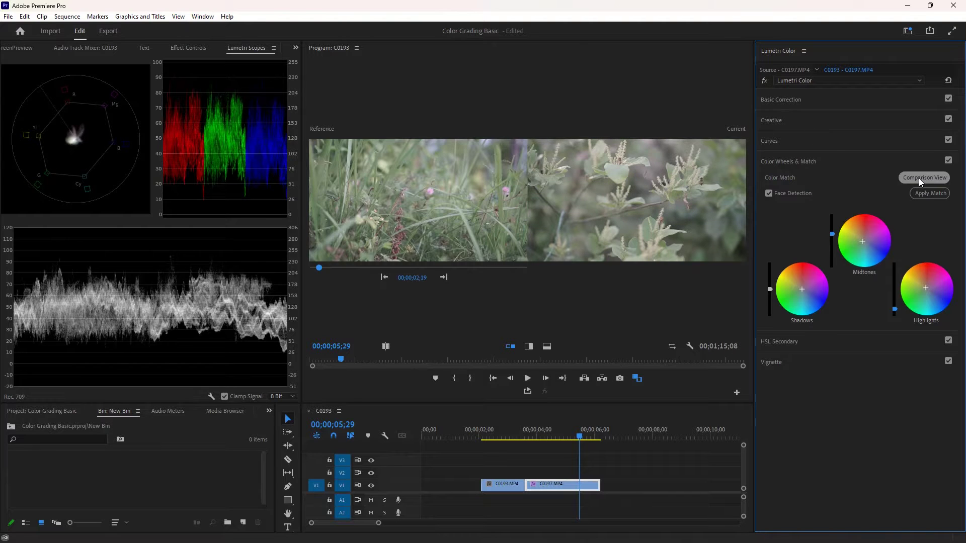
click(919, 180)
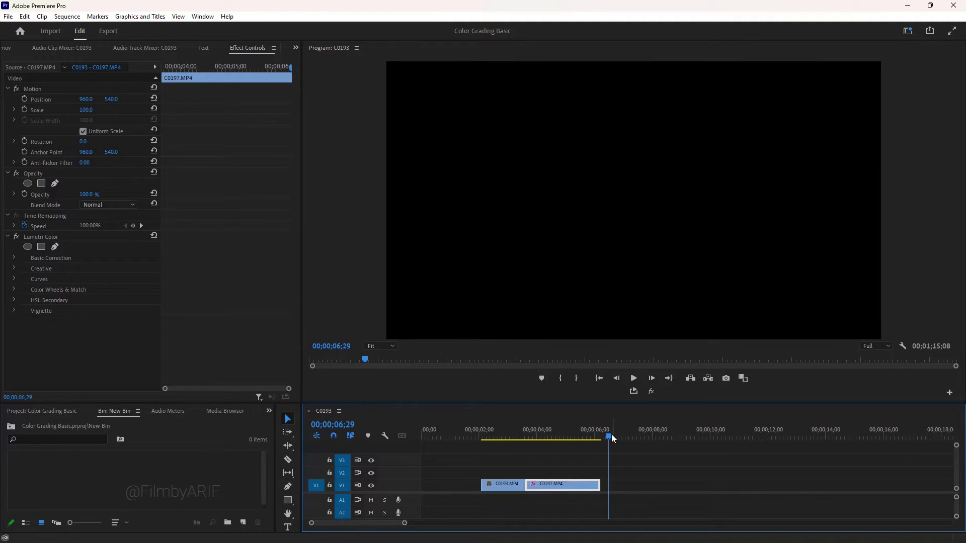
- Open the Lumetri Color and Lumetri Scopes panels with the playhead on the flower clip
drag(612, 436, 574, 436)
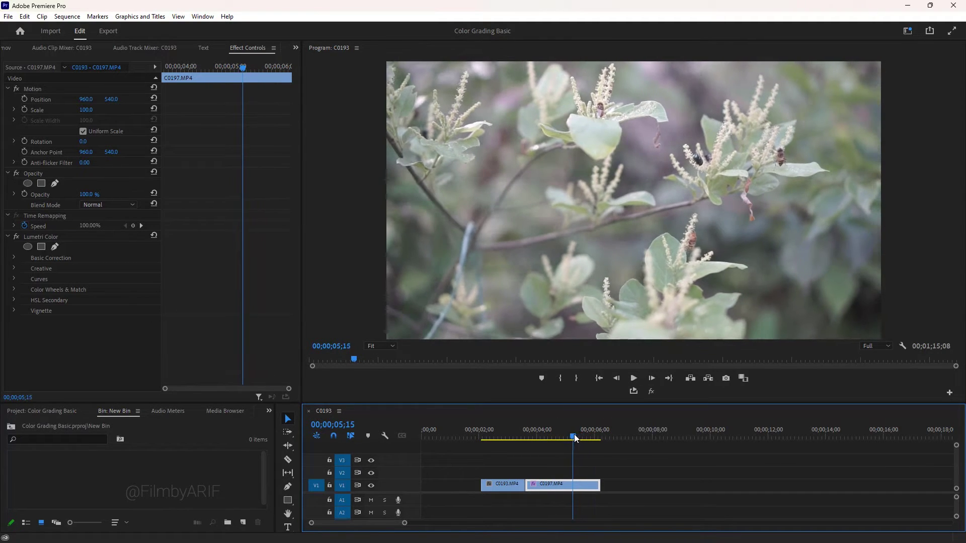
click(203, 17)
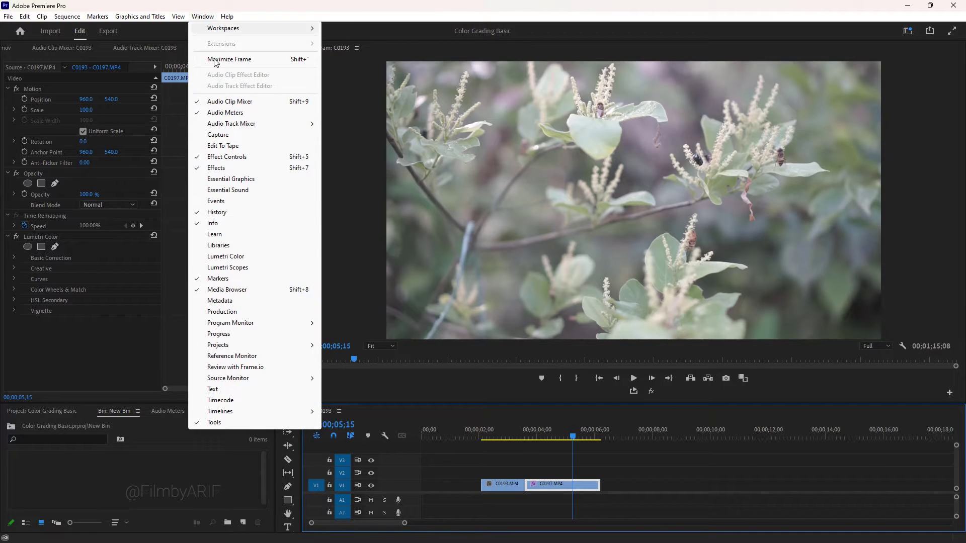
click(222, 257)
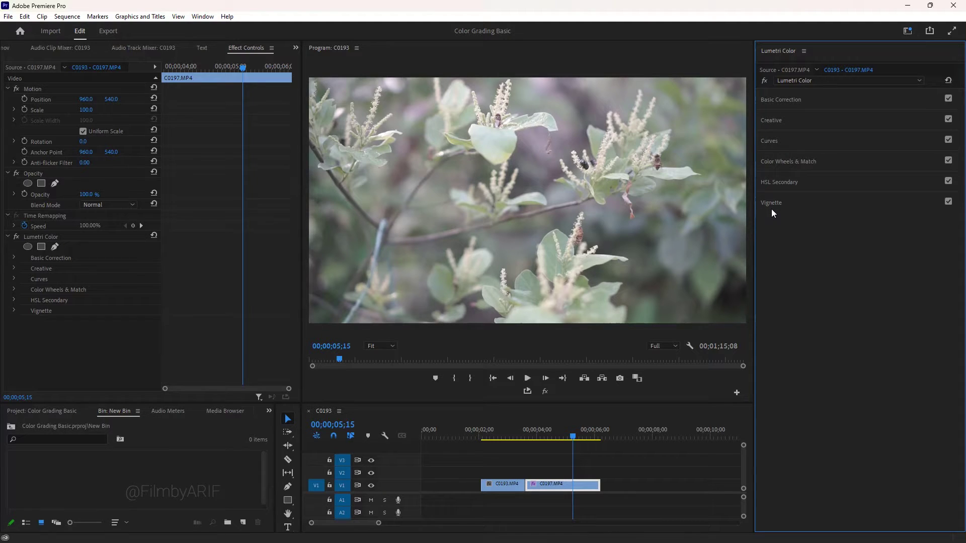
click(206, 17)
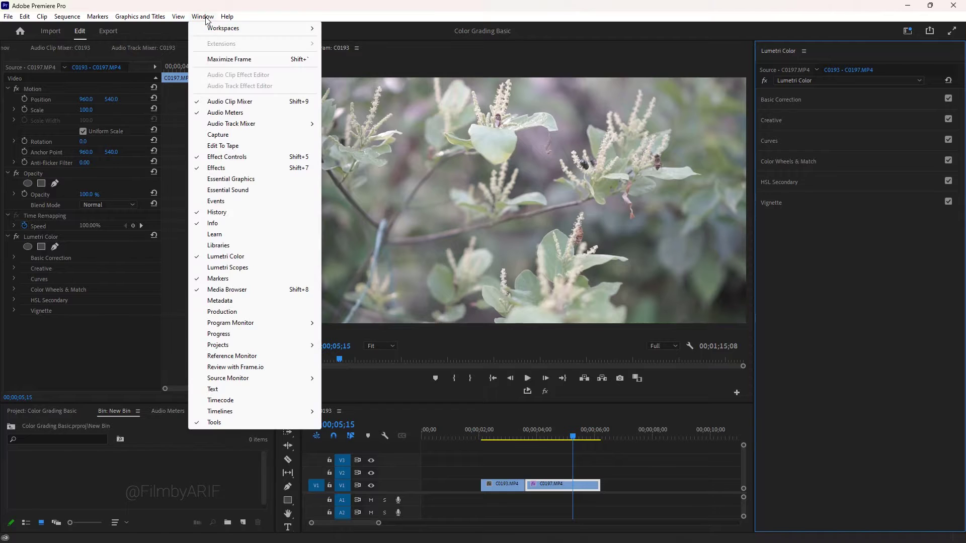
click(234, 268)
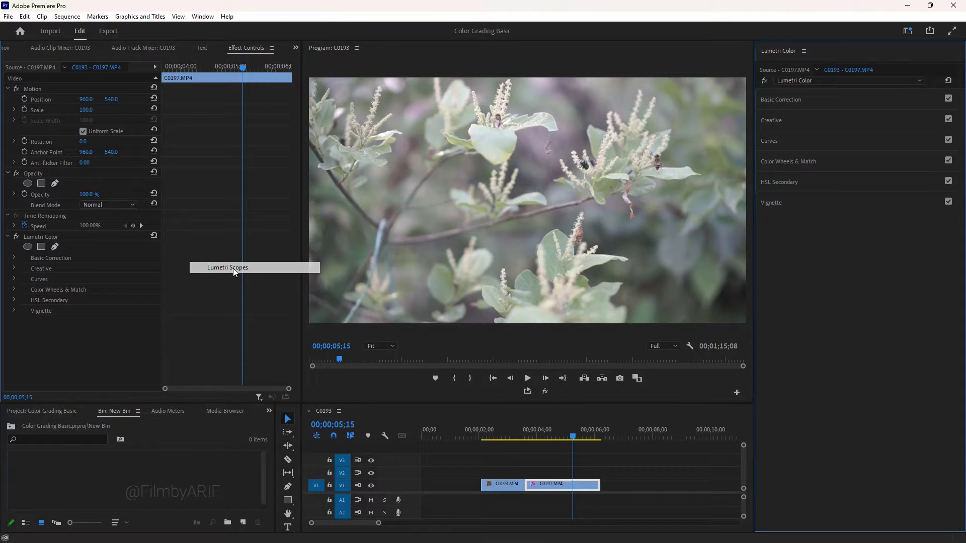
mouse_move(572, 435)
mouse_down()
mouse_move(510, 436)
mouse_move(580, 437)
mouse_up()
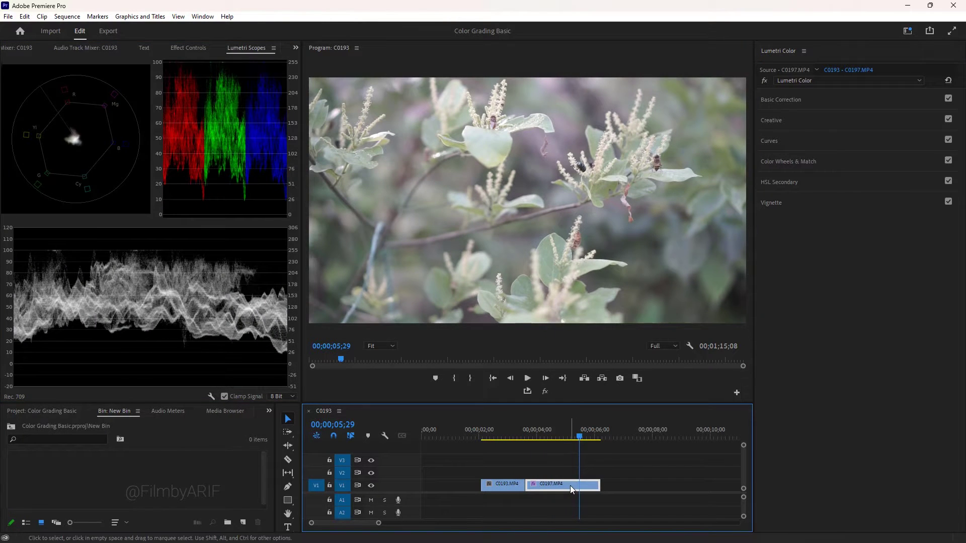
- Compare a grass reference frame at 00;00;02;19 with the flower clip, trying vertical and horizontal splits before side-by-side
click(786, 162)
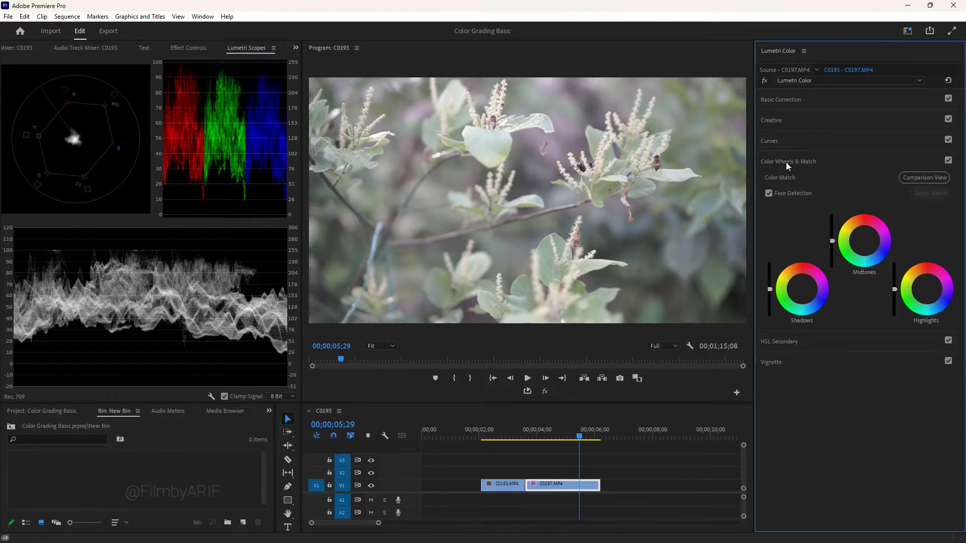
click(922, 178)
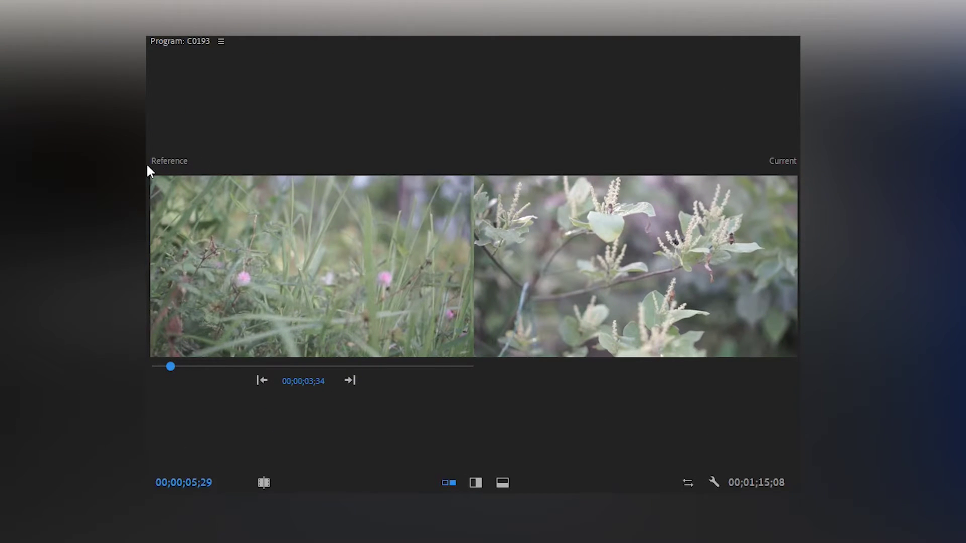
mouse_move(171, 367)
mouse_down()
mouse_move(203, 366)
mouse_move(170, 367)
mouse_up()
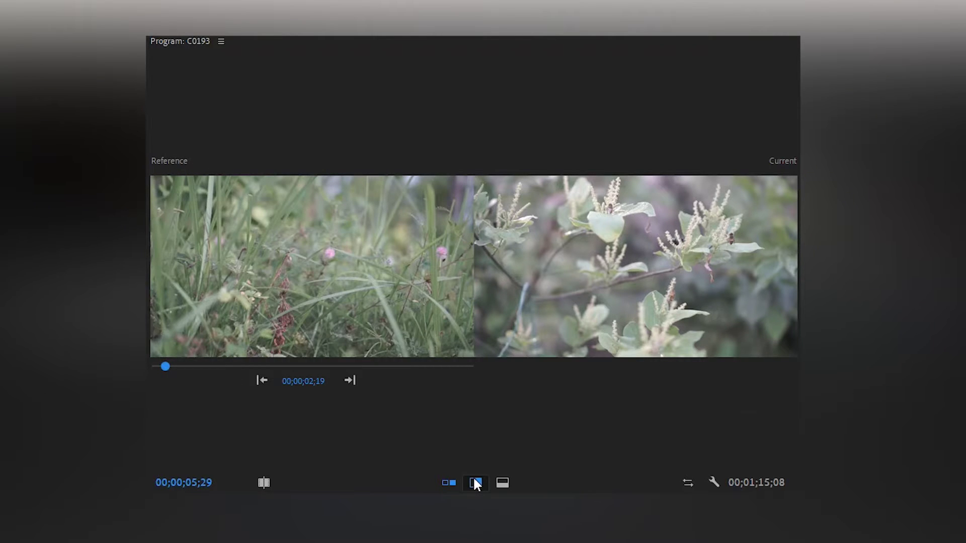
click(475, 483)
click(502, 483)
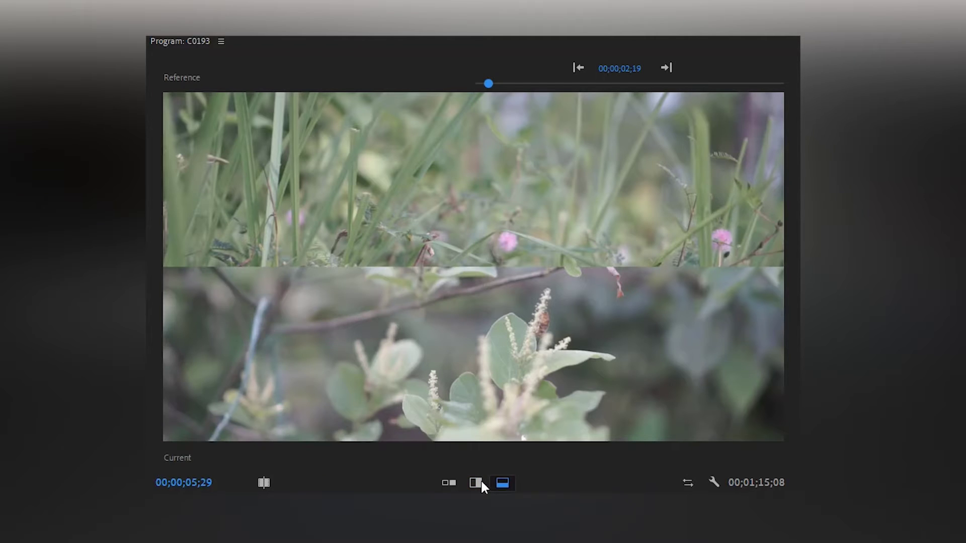
click(448, 483)
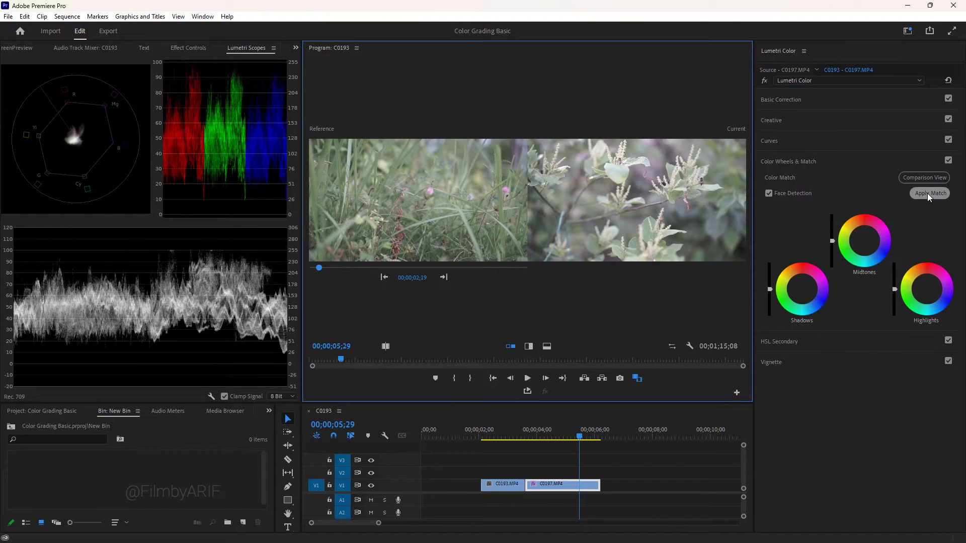
- Apply Match to the flower clip, toggle the grade for before/after, then close comparison view
click(927, 193)
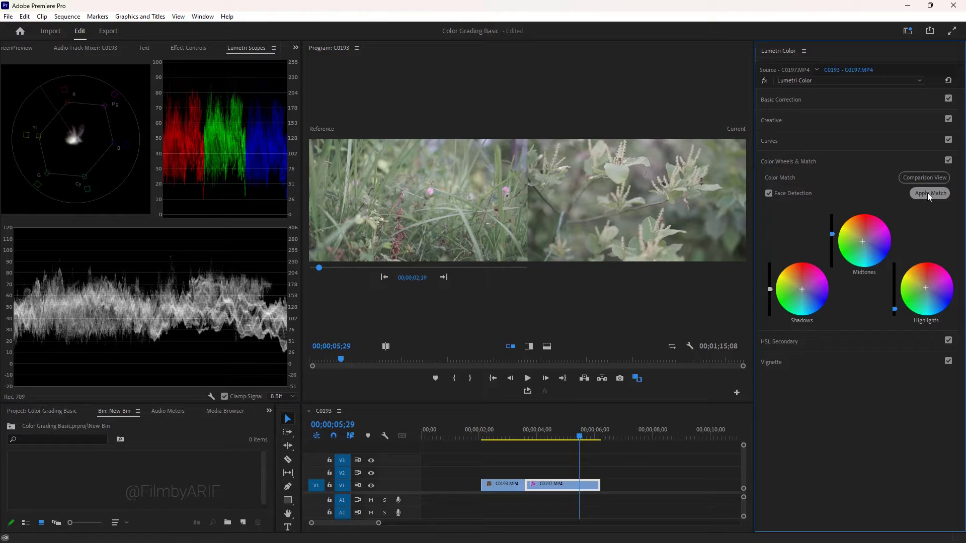
click(766, 81)
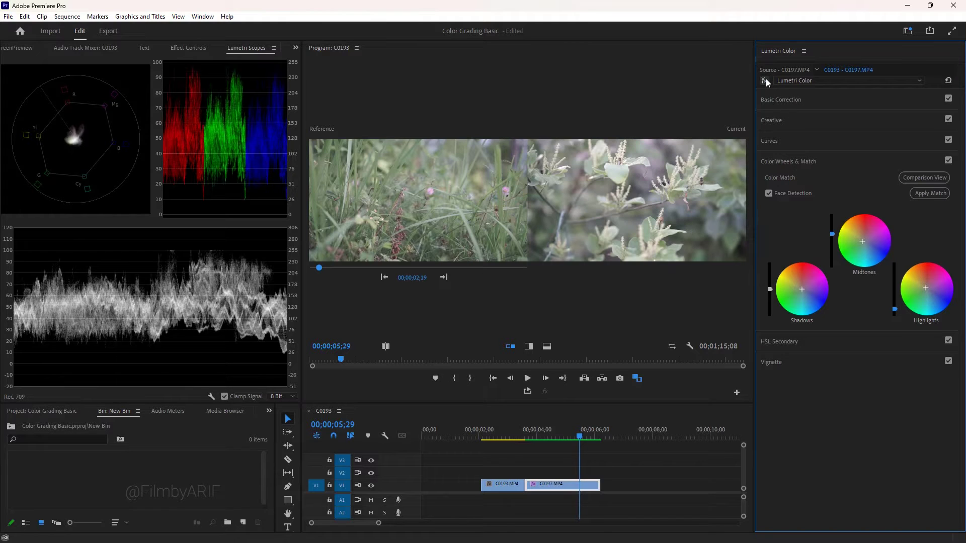
click(764, 81)
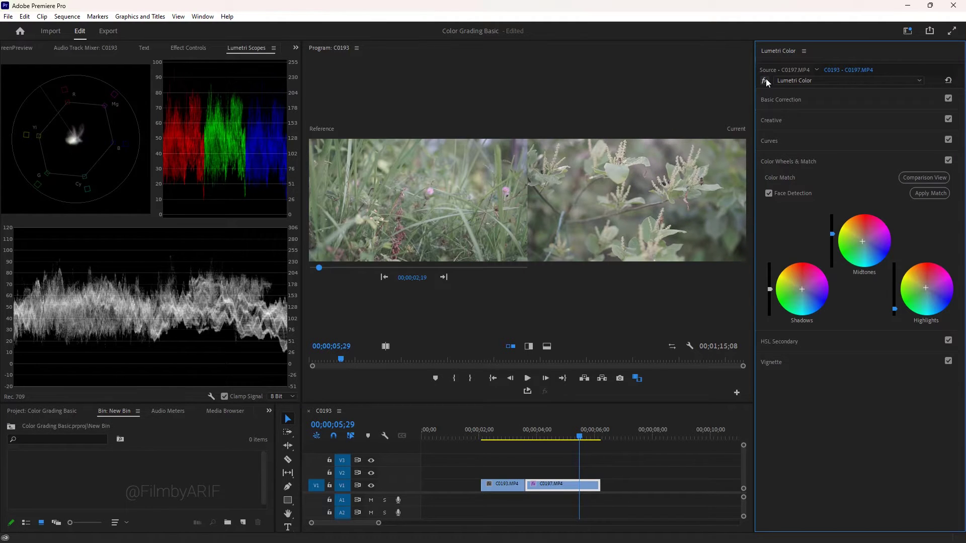
click(765, 81)
click(765, 81)
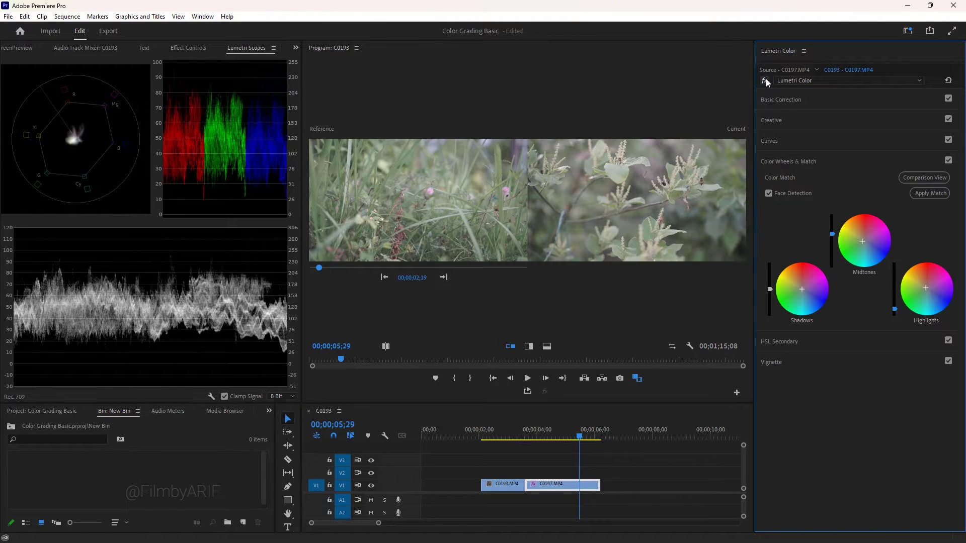
click(919, 178)
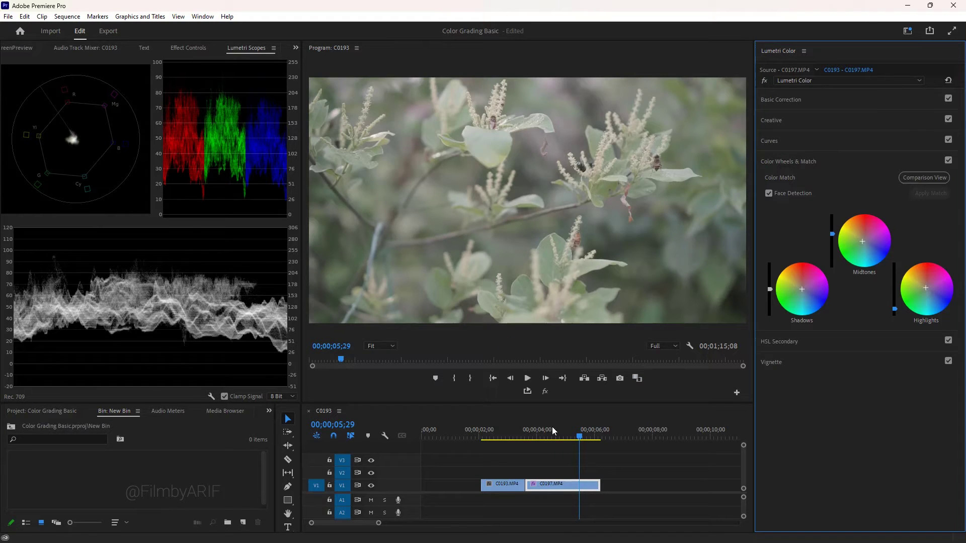
drag(498, 437, 567, 437)
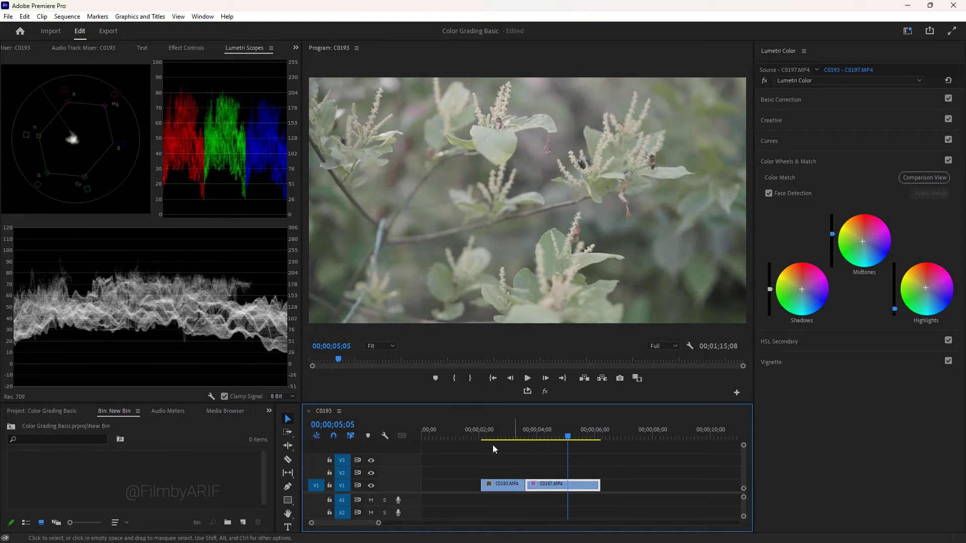
- Create a 1920×1080 Adjustment Layer, place it on V2 and trim it to end with the clips
right_click(185, 464)
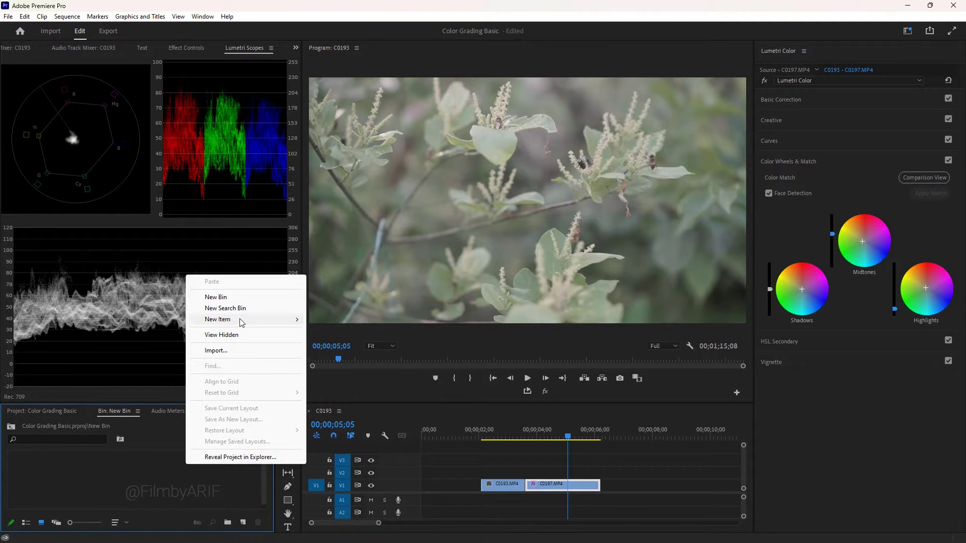
mouse_move(302, 322)
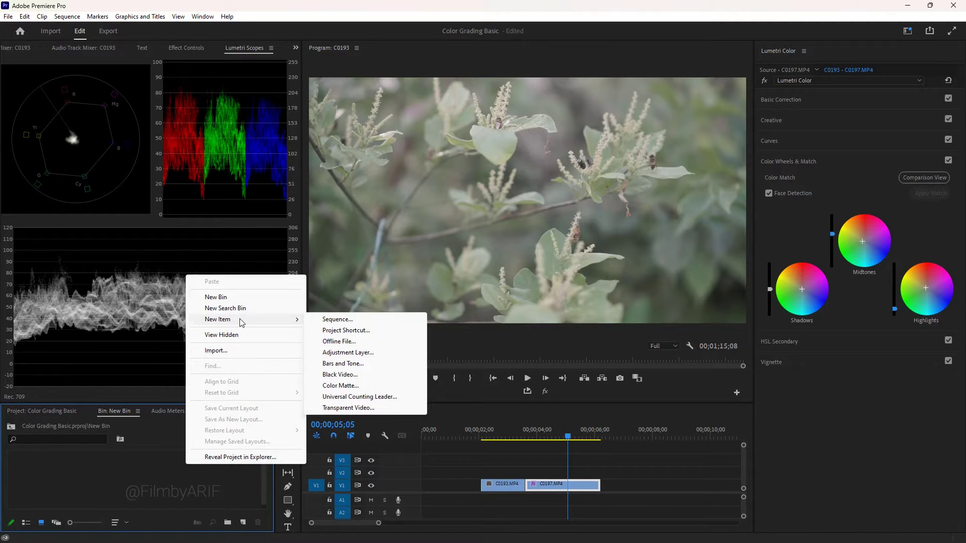
click(356, 352)
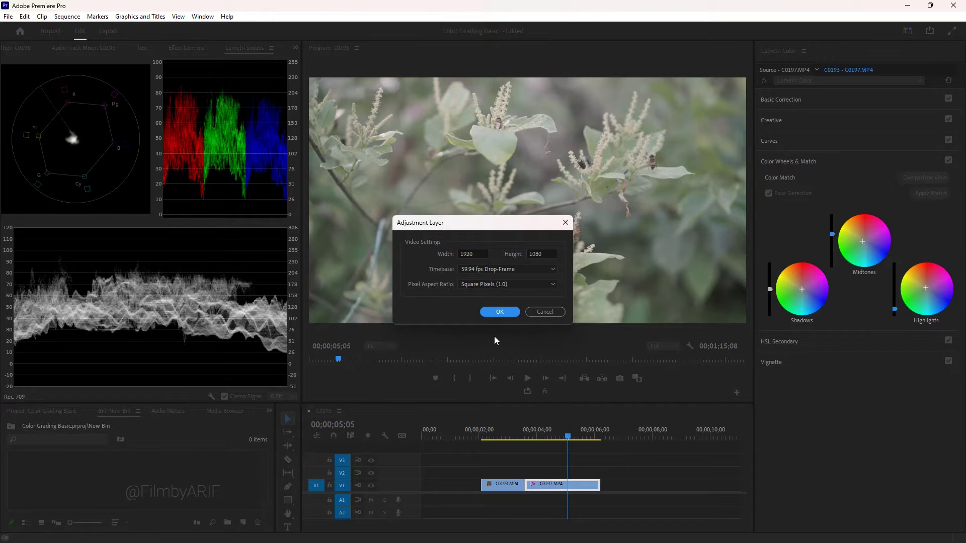
click(506, 312)
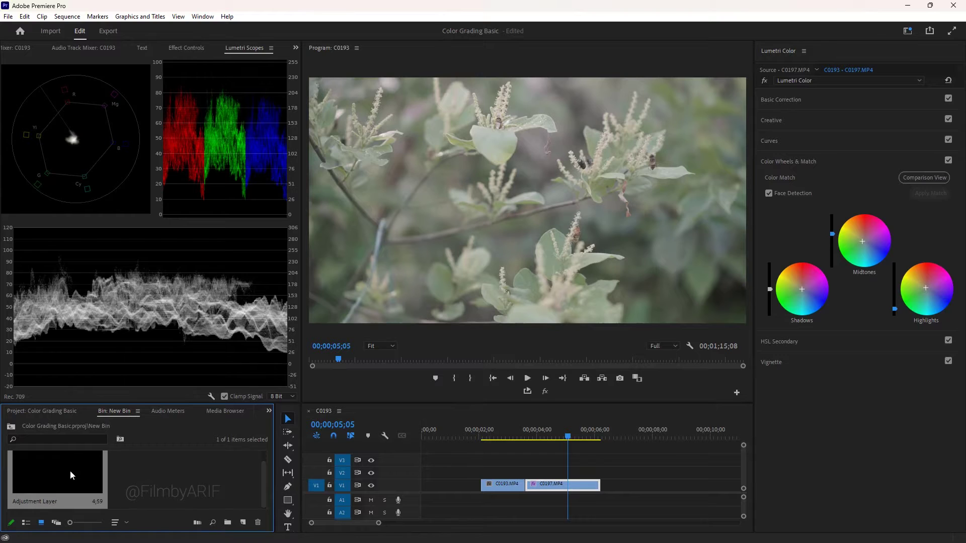
drag(70, 476, 481, 472)
drag(623, 471, 600, 472)
click(574, 473)
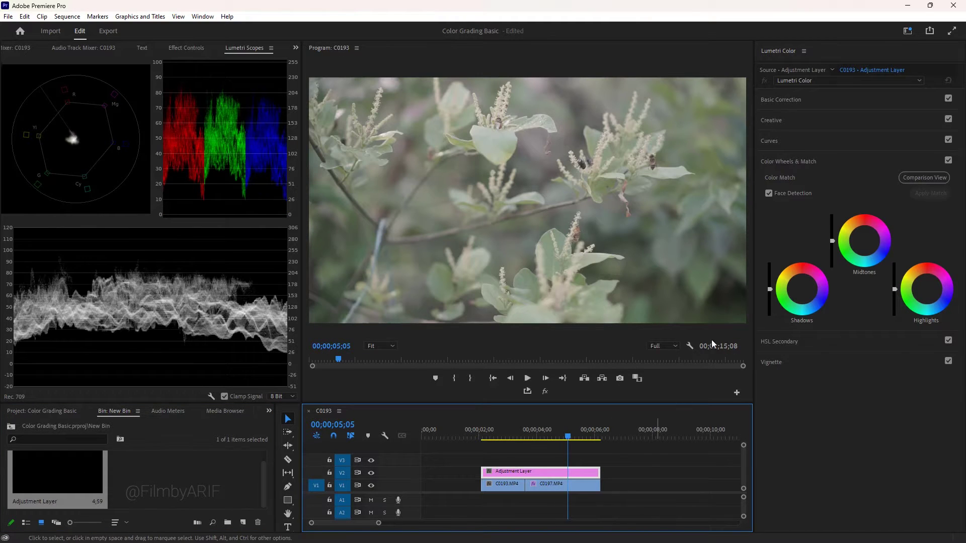
- Expand Basic Correction and test Contrast by swinging it from -100 to 100
click(768, 99)
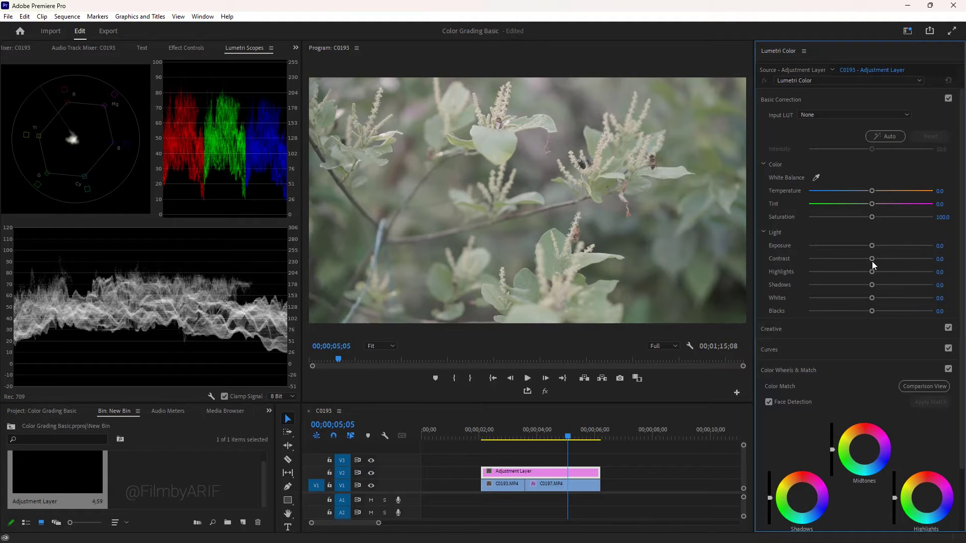
drag(873, 259, 802, 258)
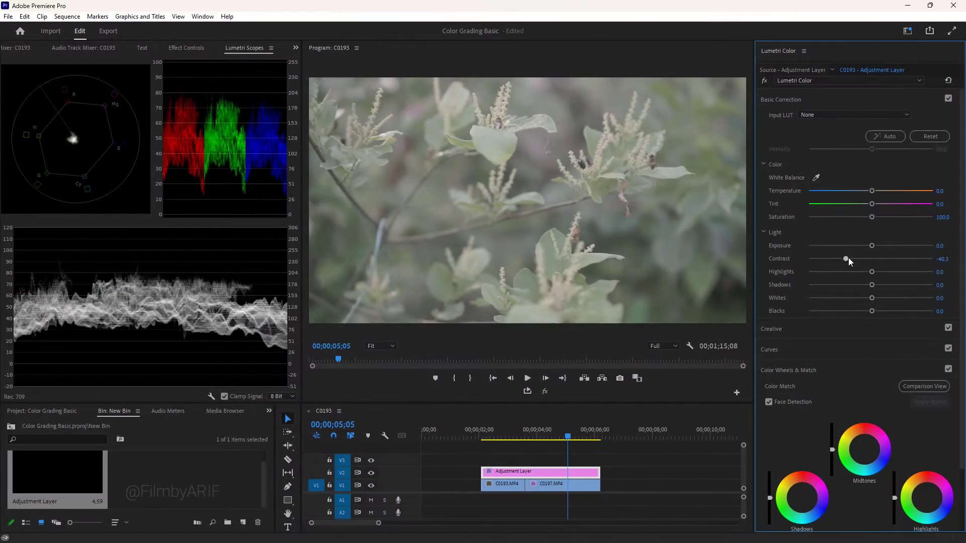
drag(849, 258, 943, 259)
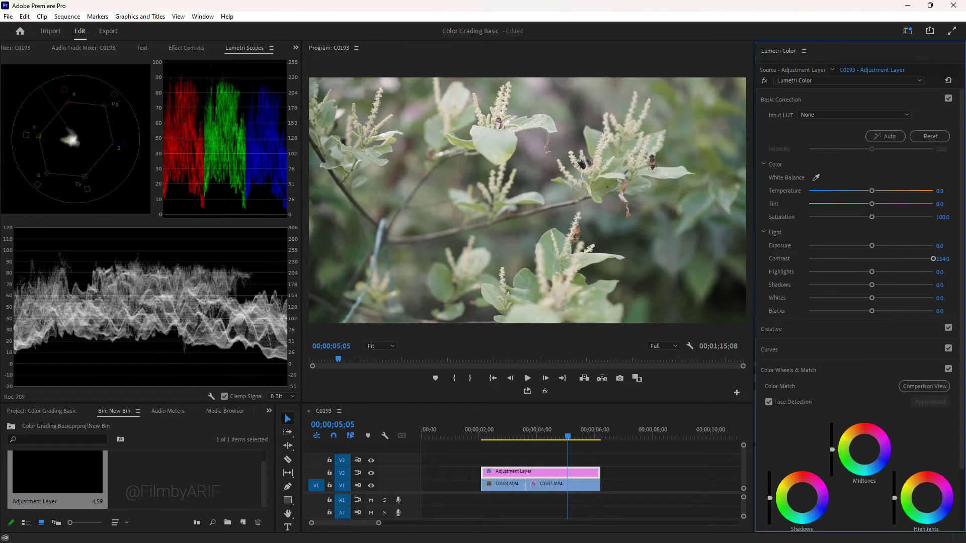
- Set Exposure -0.3, Blacks -23.4, Whites 12.9 and Shadows -13.7
drag(872, 246, 868, 247)
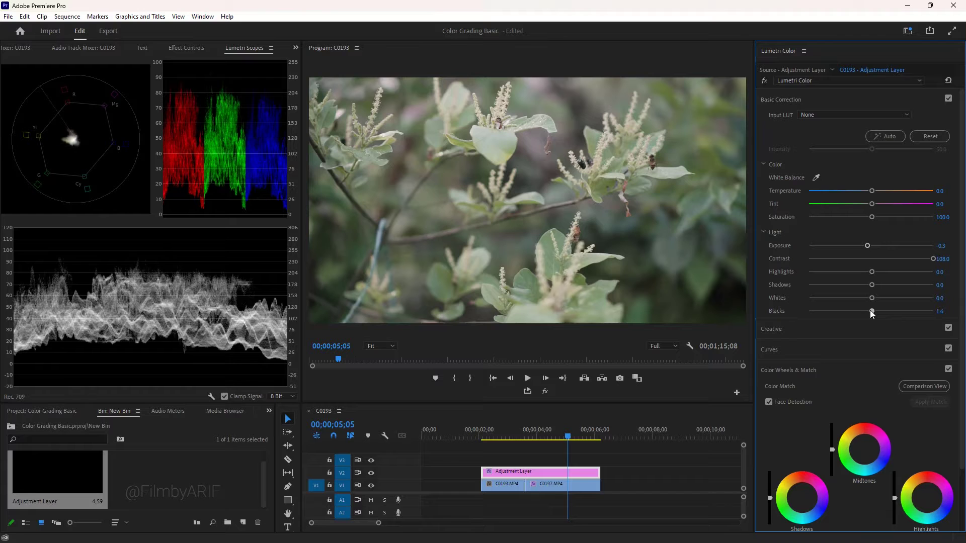
drag(872, 311, 850, 314)
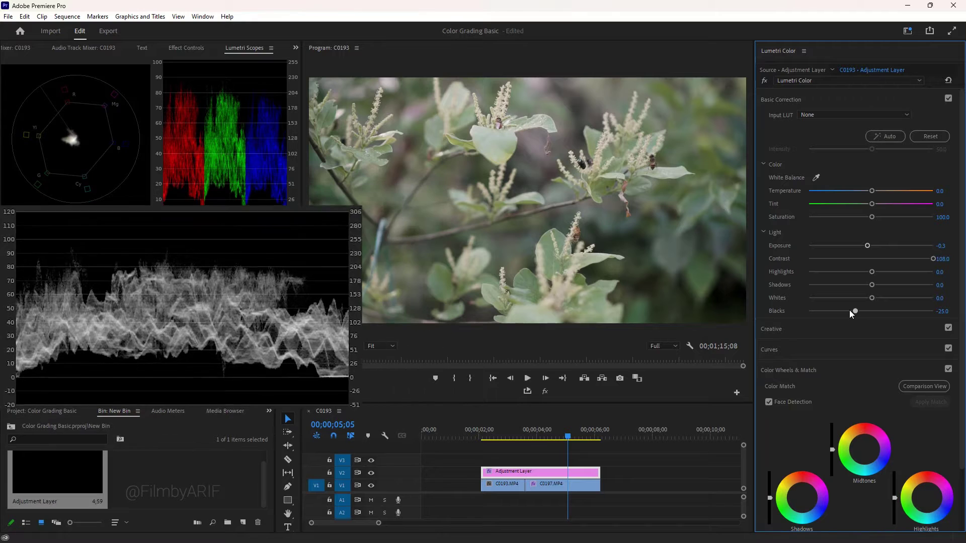
mouse_move(872, 297)
mouse_down()
mouse_move(790, 296)
mouse_move(932, 297)
mouse_move(879, 300)
mouse_up()
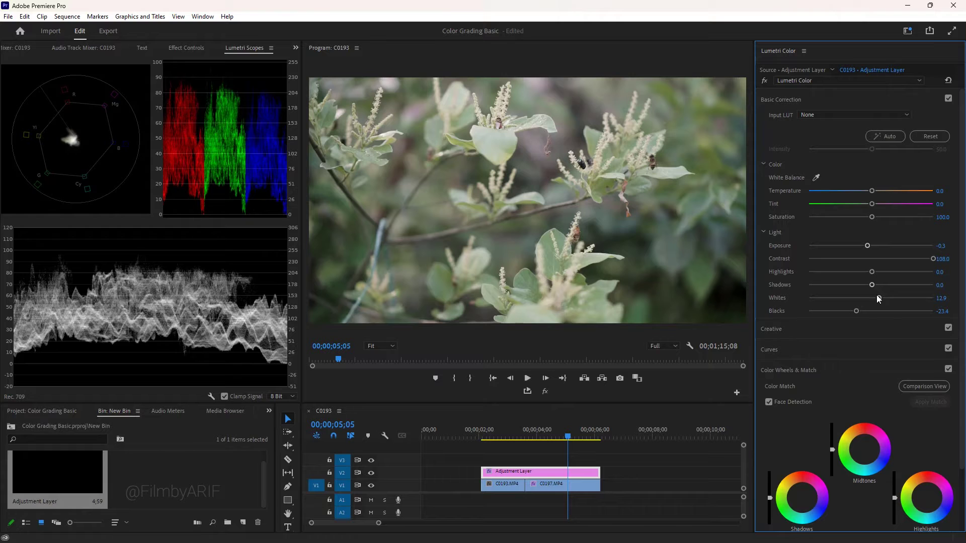
mouse_move(872, 285)
mouse_down()
mouse_move(844, 285)
mouse_move(861, 283)
mouse_up()
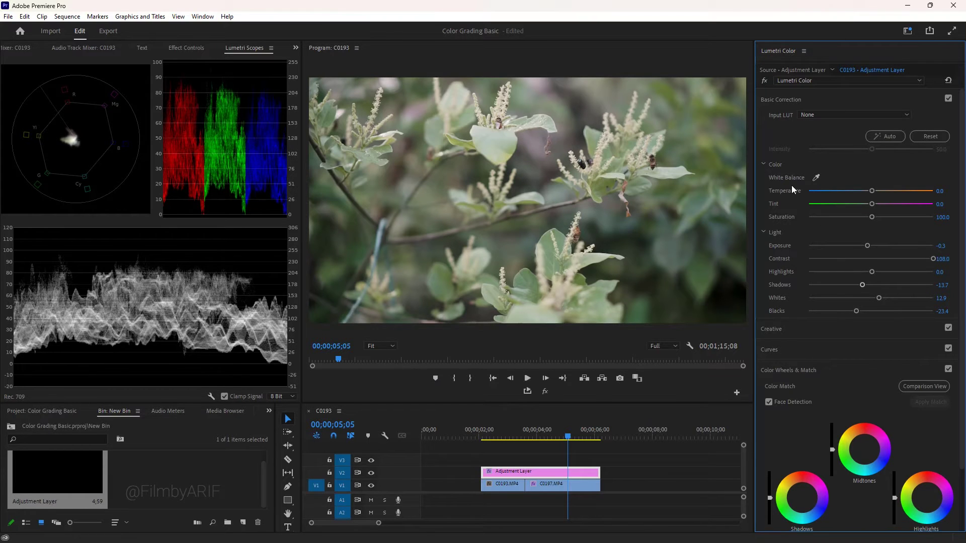
- Sample a neutral area with the White Balance eyedropper, then reset Temperature and Tint
click(817, 177)
click(395, 81)
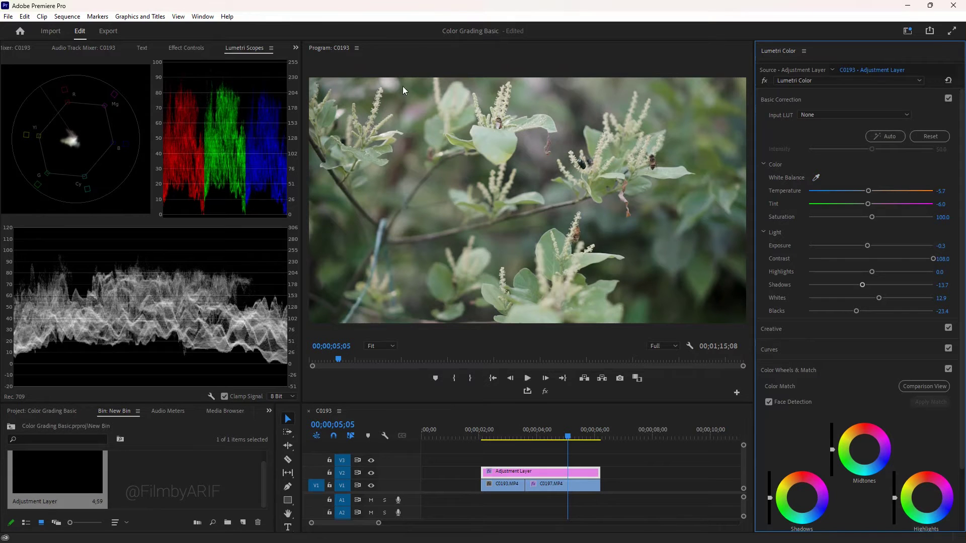
click(872, 192)
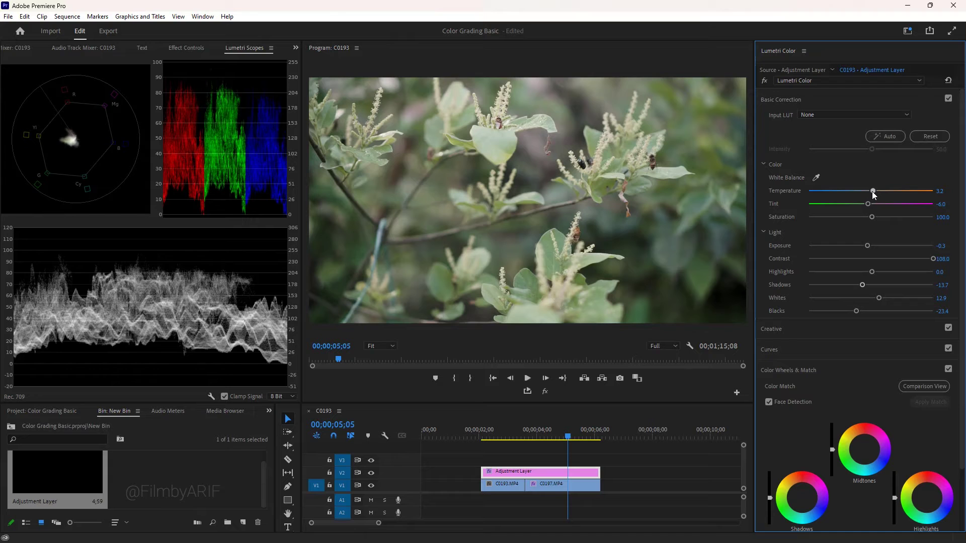
double_click(872, 192)
double_click(870, 204)
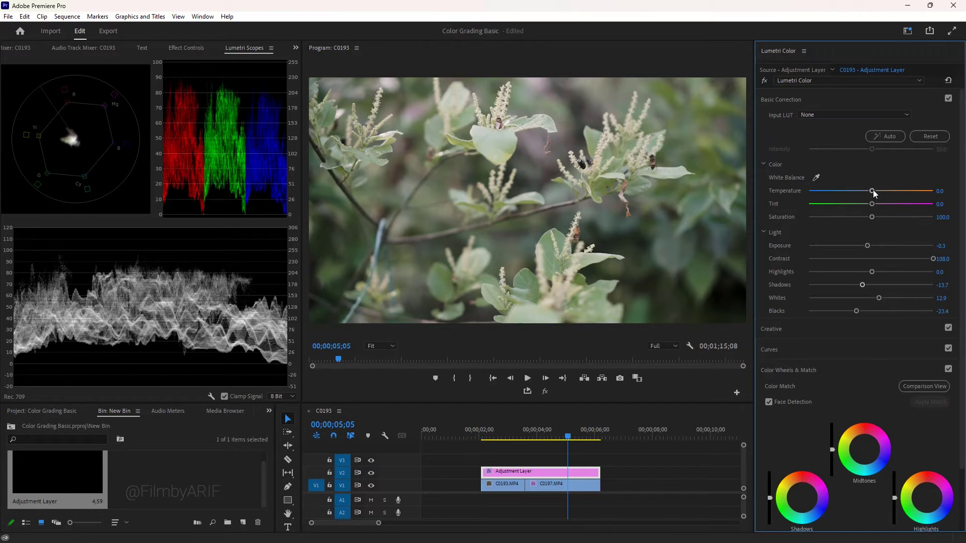
- Set Temperature -10.5, Tint 6.5 and Saturation 123.4, then preview the grass clip
drag(872, 189, 860, 188)
drag(874, 203, 876, 204)
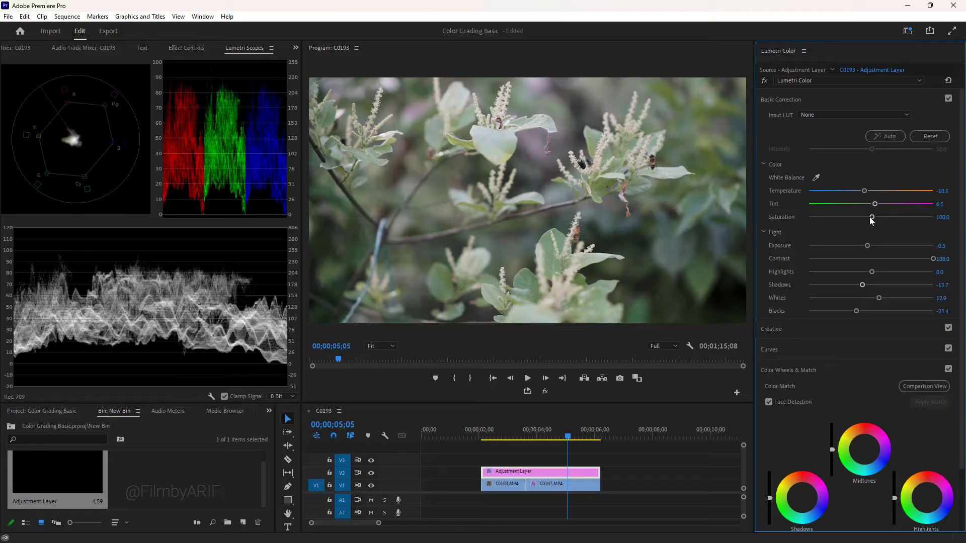
drag(870, 217, 885, 217)
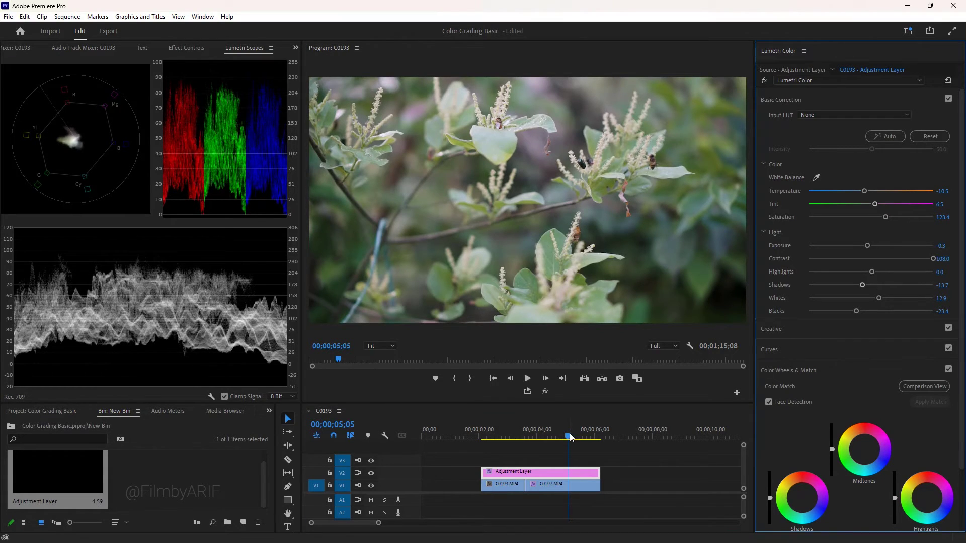
mouse_move(569, 436)
mouse_down()
mouse_move(492, 438)
mouse_move(578, 438)
mouse_up()
- Raise Vibrance to 24.2 in the Creative section of Lumetri Color
click(772, 329)
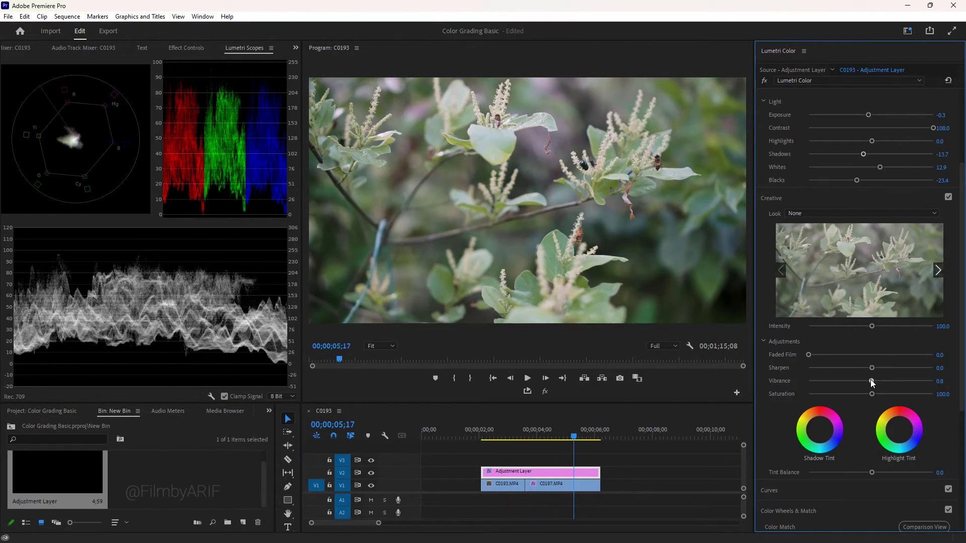
drag(872, 382, 893, 382)
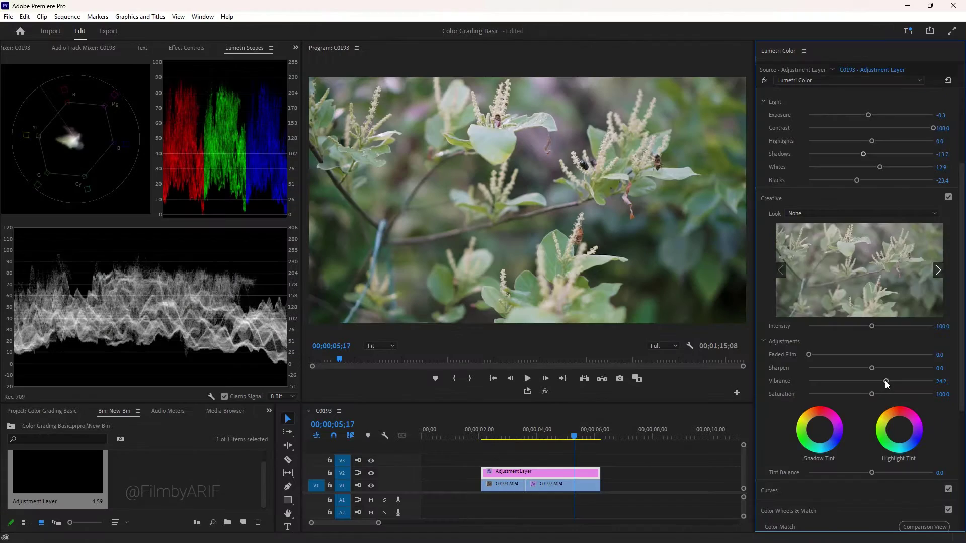
scroll(774, 378, down, 3)
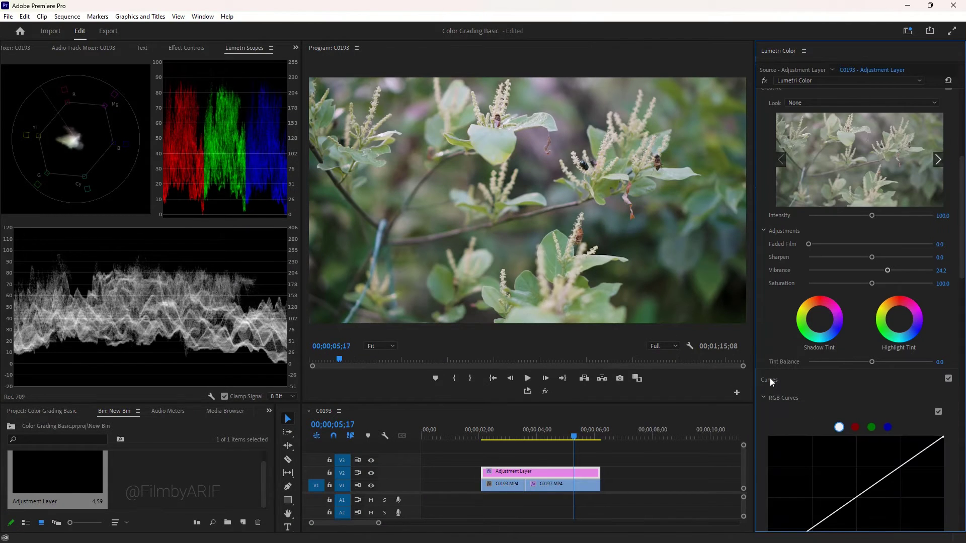
- Shape a gentle S-curve in RGB Curves by lifting highlights and lowering shadows
scroll(771, 382, down, 3)
drag(902, 366, 901, 363)
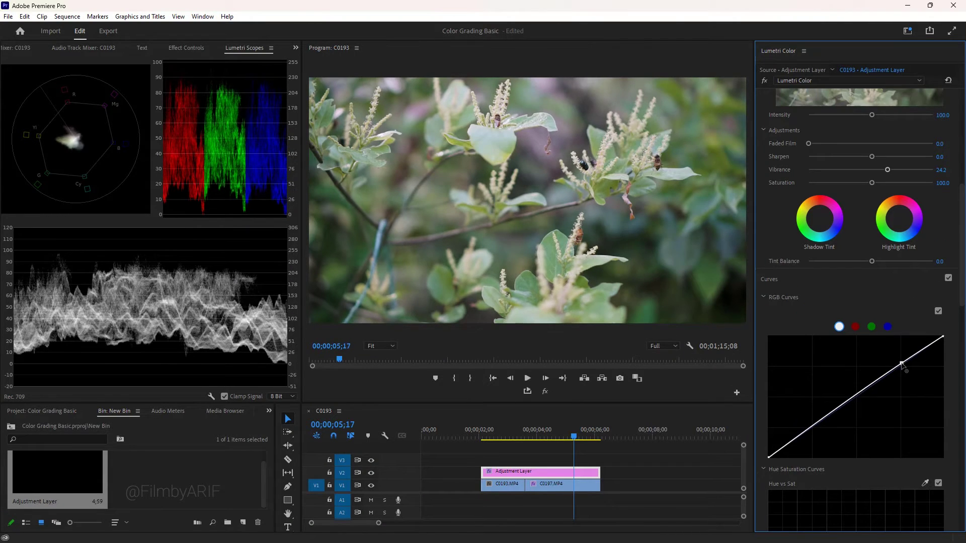
click(813, 427)
drag(813, 428, 814, 431)
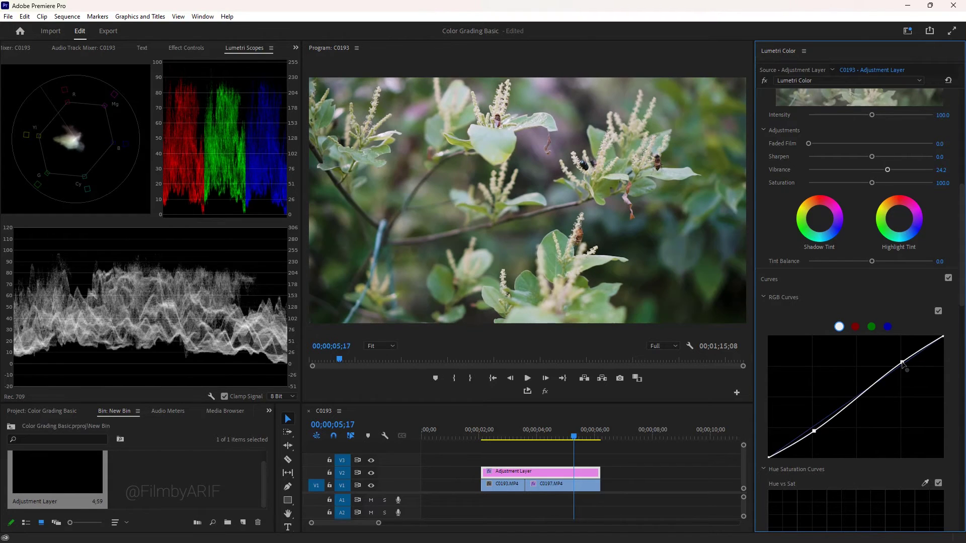
- Sample a leaf green in Hue vs Sat and raise that point to boost the greens
scroll(902, 361, down, 3)
scroll(902, 362, down, 1)
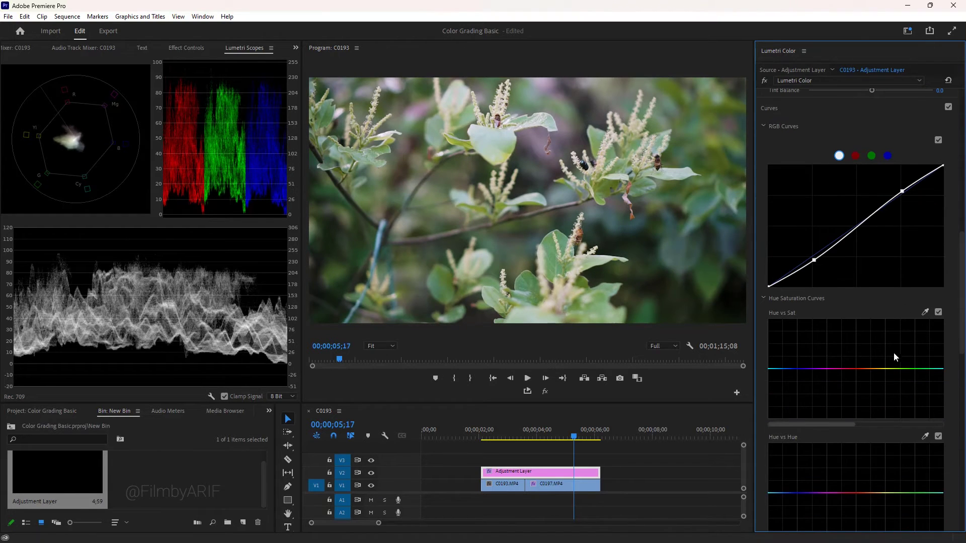
click(926, 312)
click(552, 257)
drag(915, 370, 917, 343)
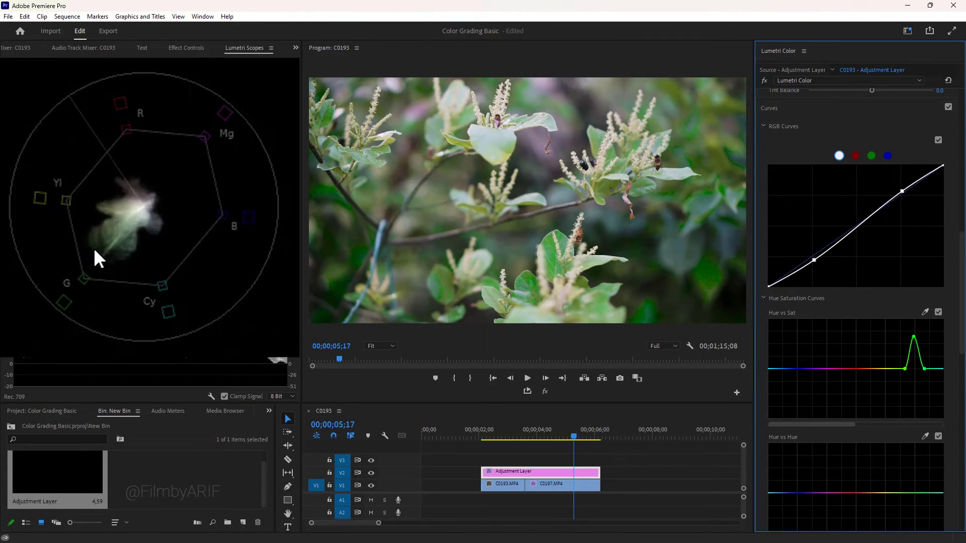
drag(914, 336, 915, 355)
- On the grass clip at 75% zoom, sample a pink flower and raise its Hue vs Sat point
click(500, 430)
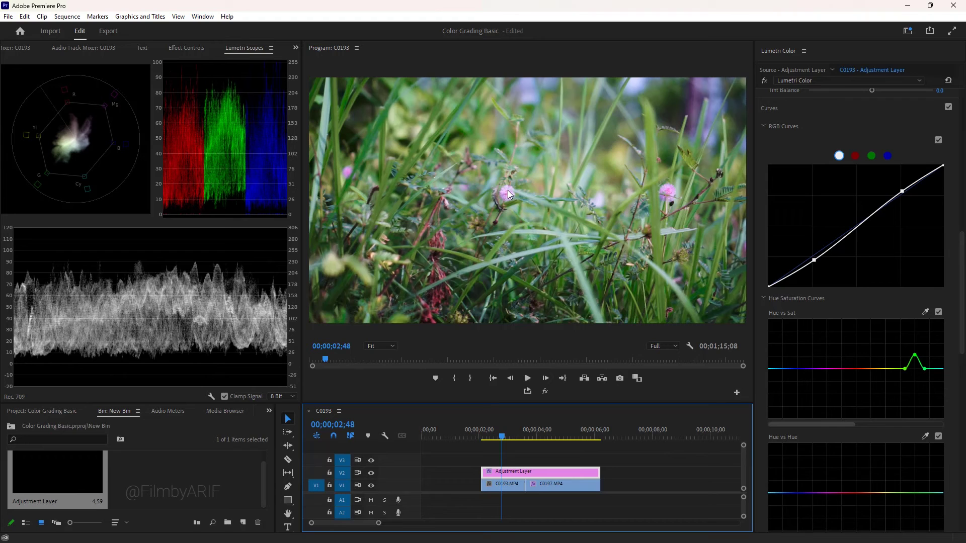
click(392, 347)
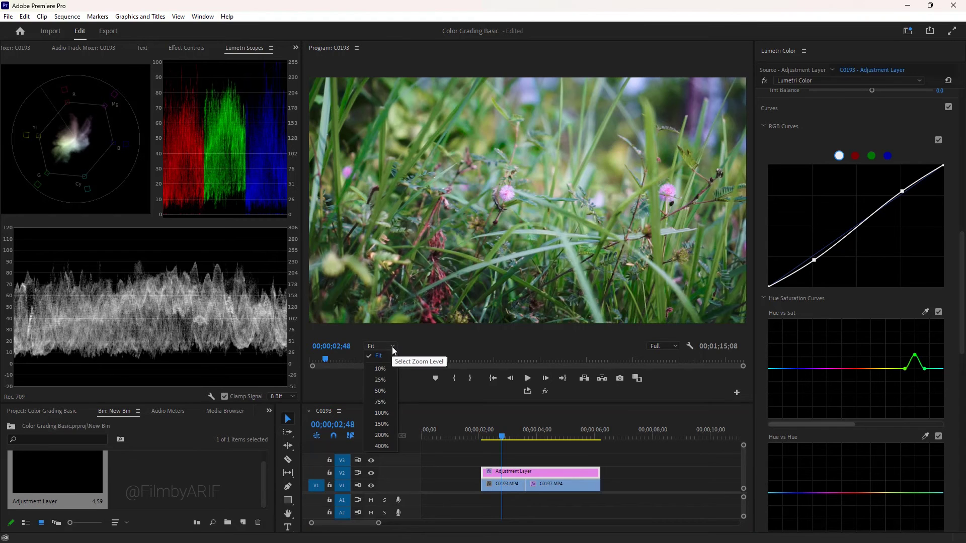
click(383, 400)
drag(449, 336, 361, 334)
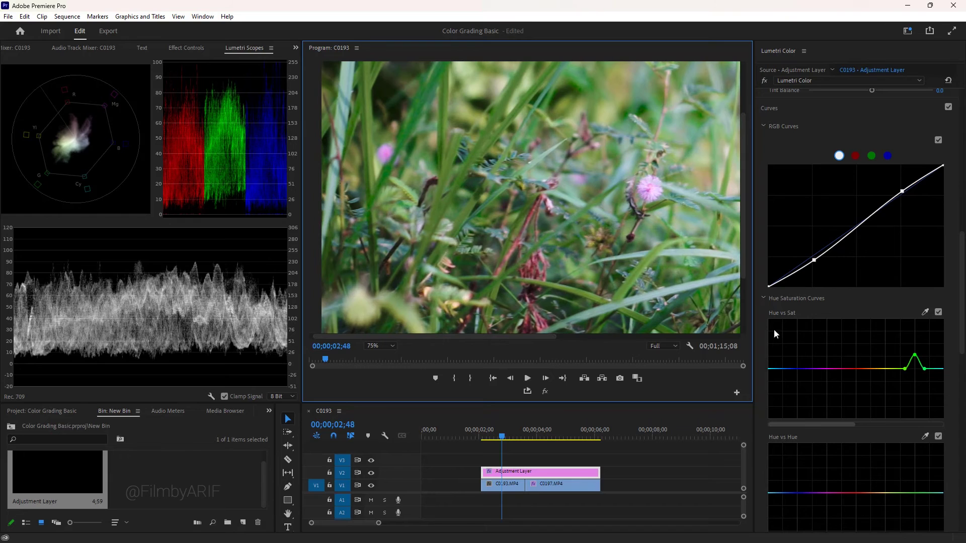
click(926, 312)
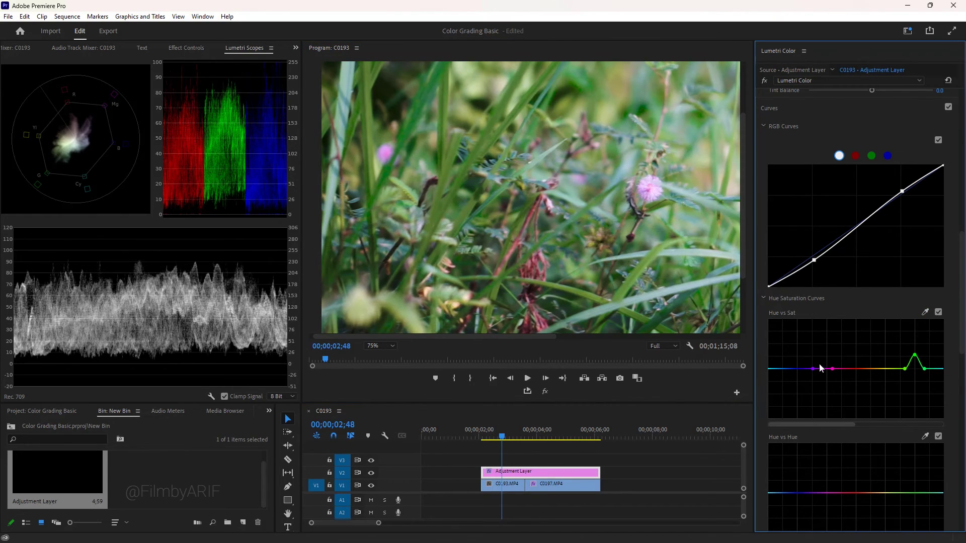
drag(824, 370, 823, 361)
- Bypass and restore the Lumetri grade on the grass clip, then on the leaf clip
click(765, 82)
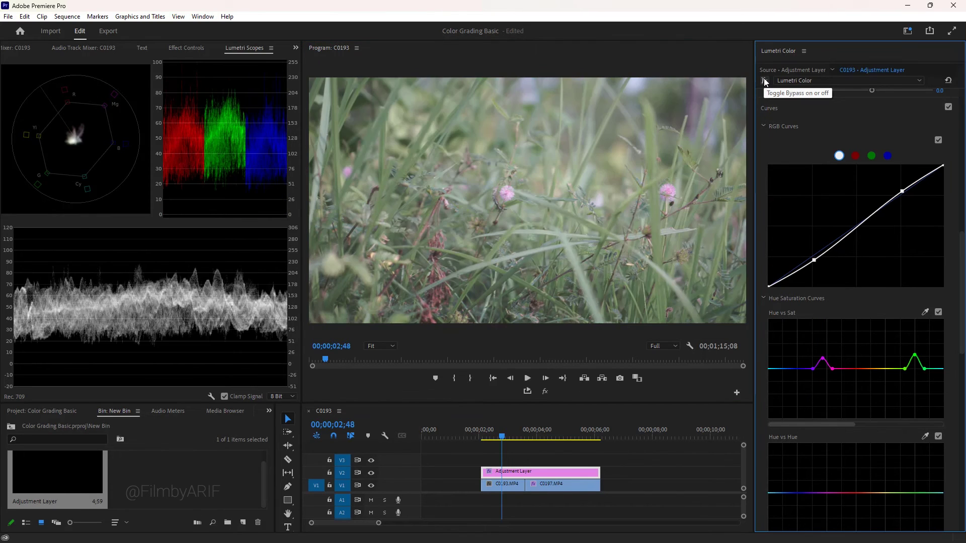
click(765, 81)
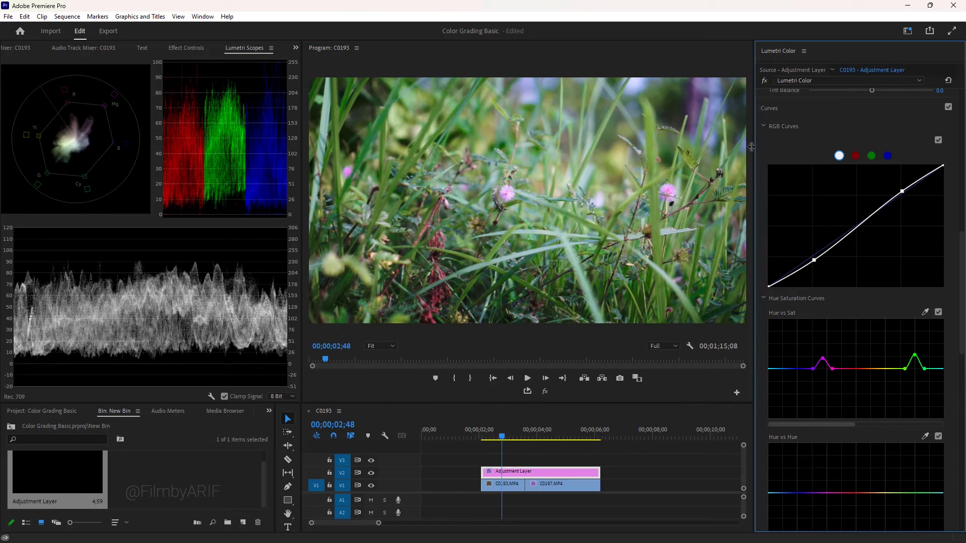
drag(503, 437, 554, 438)
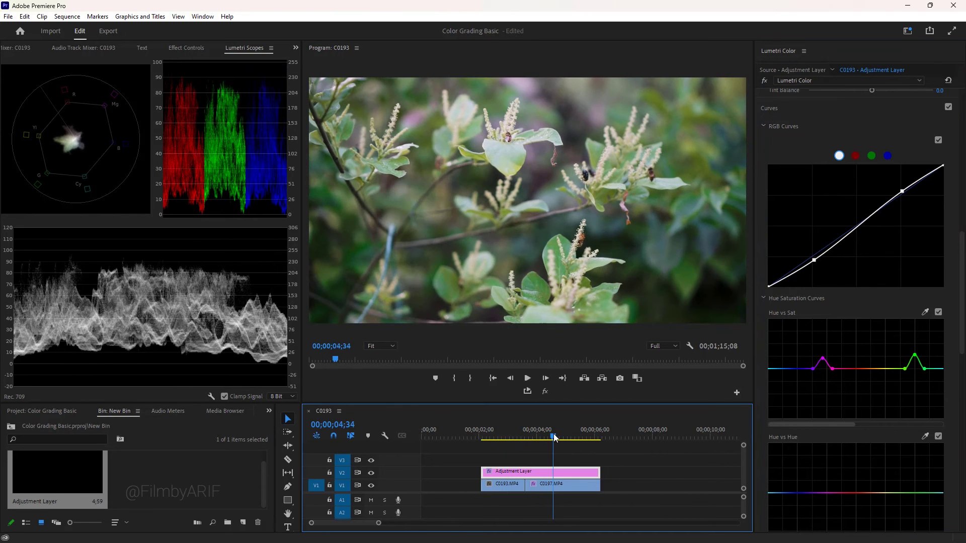
click(764, 81)
click(765, 81)
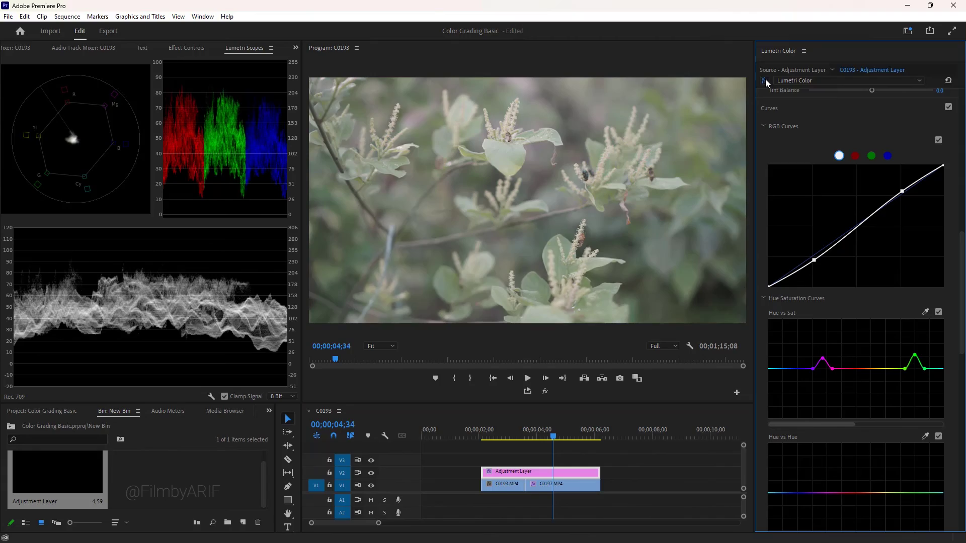